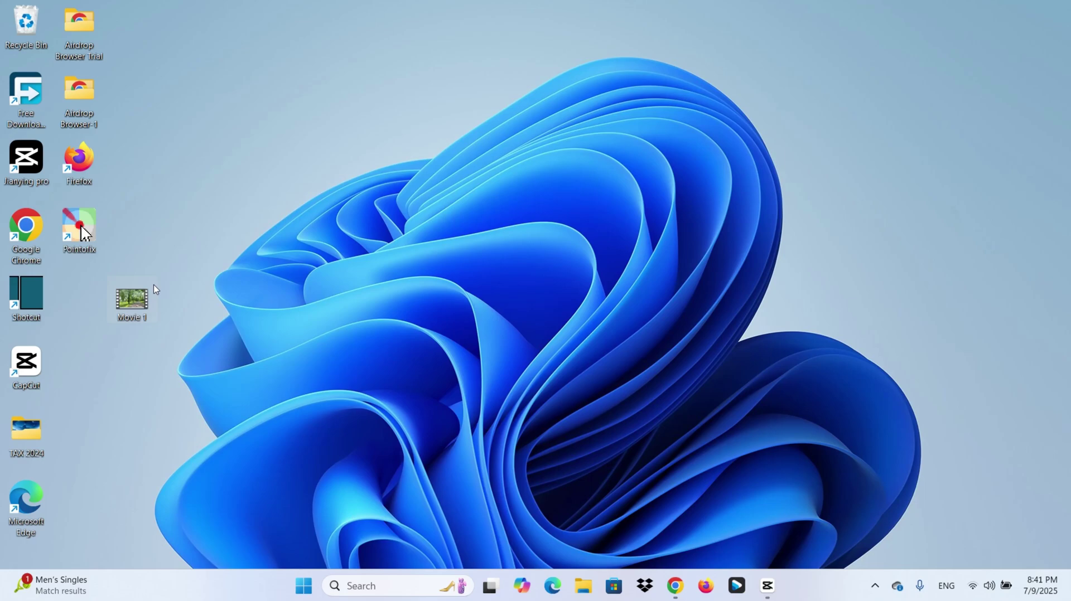
Check the file size of the Movie 1 video on the desktop in its properties.
{"action": "right_click", "coordinate": [155, 289]}
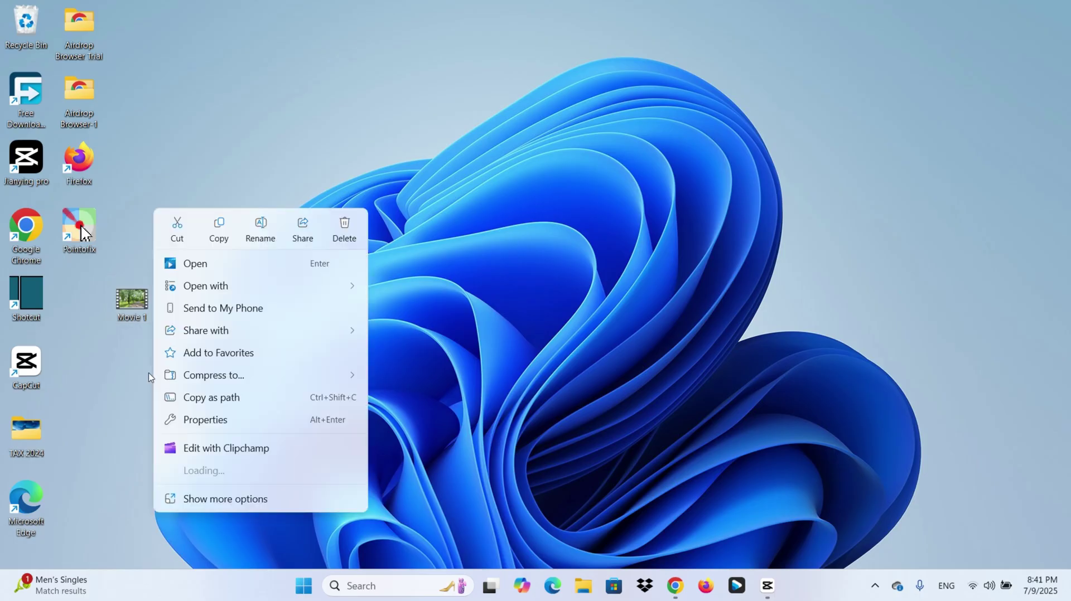
{"action": "left_click", "coordinate": [194, 418]}
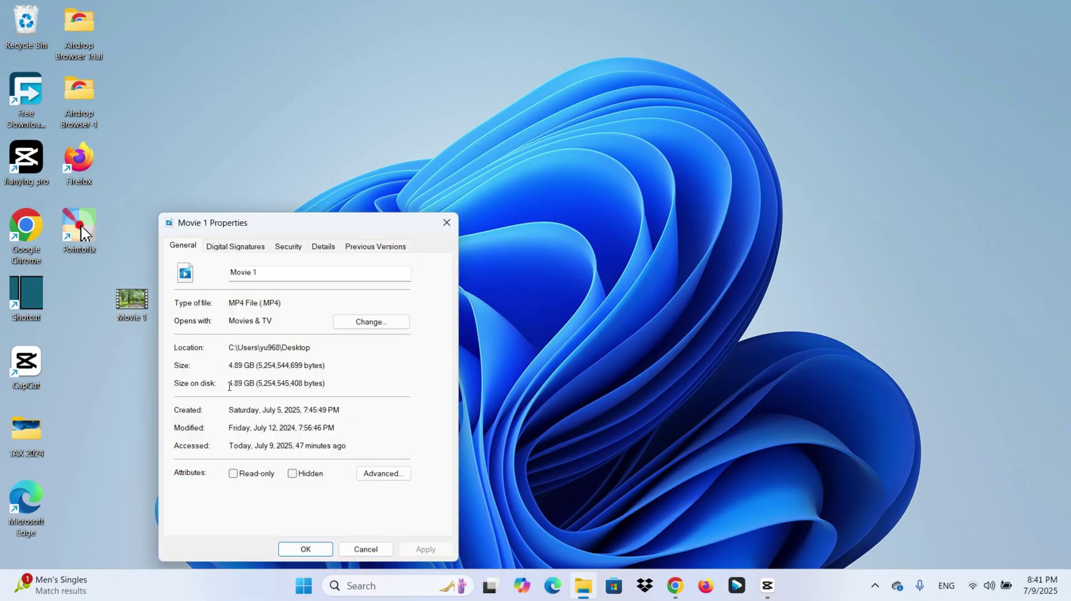
{"action": "left_click", "coordinate": [447, 223]}
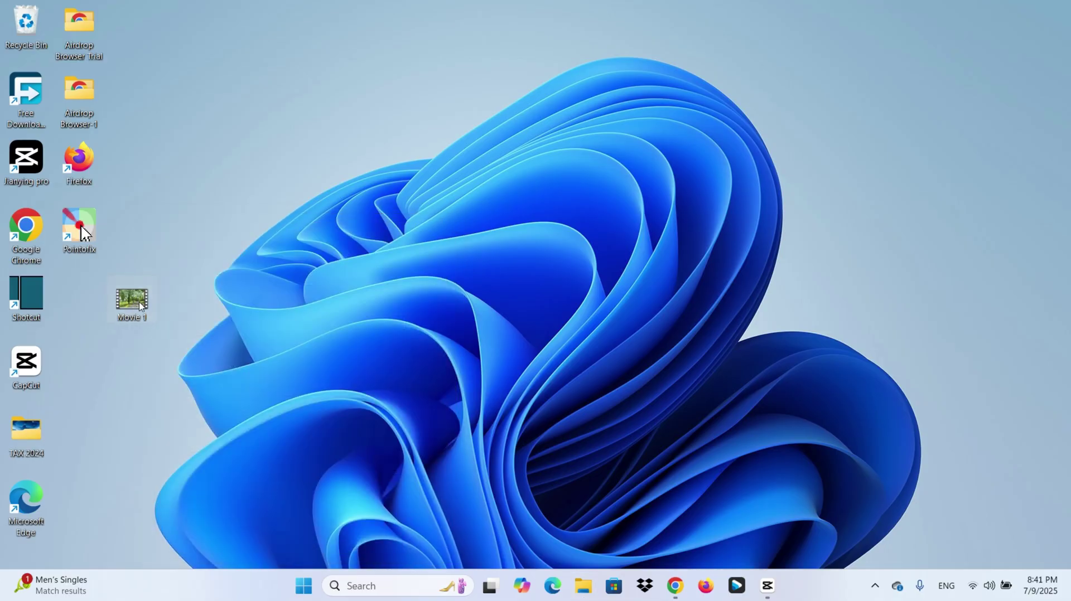
Try to copy the Movie 1 video from the desktop to USB DRIVE (F:), cancel the transfer and return to This PC.
{"action": "right_click", "coordinate": [132, 306]}
{"action": "left_click", "coordinate": [194, 218]}
{"action": "left_click", "coordinate": [583, 587]}
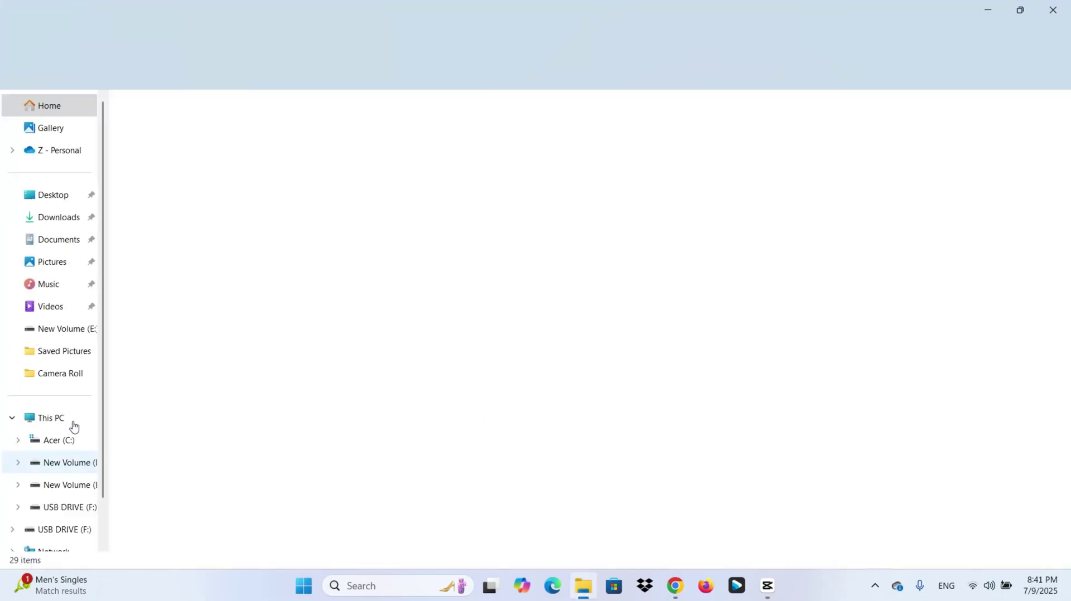
{"action": "left_click", "coordinate": [71, 423]}
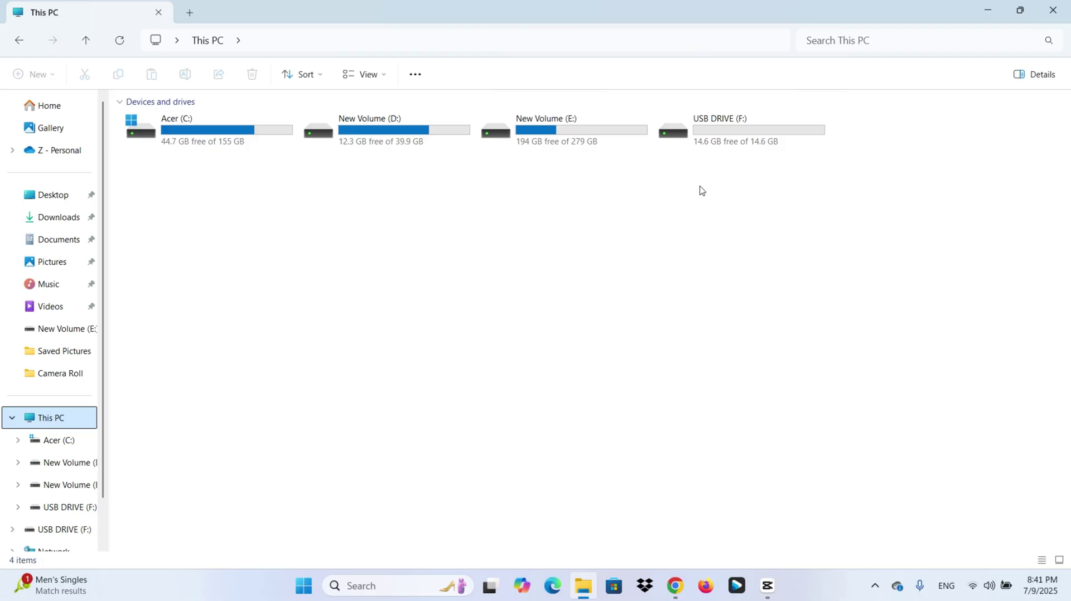
{"action": "left_click", "coordinate": [728, 136]}
{"action": "double_click", "coordinate": [731, 136]}
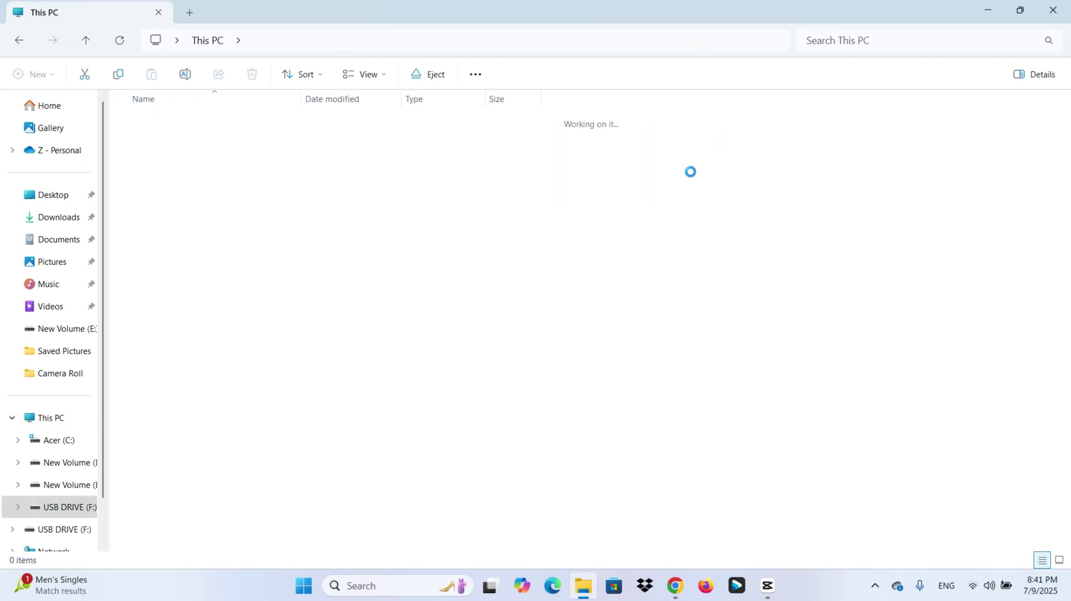
{"action": "right_click", "coordinate": [433, 249]}
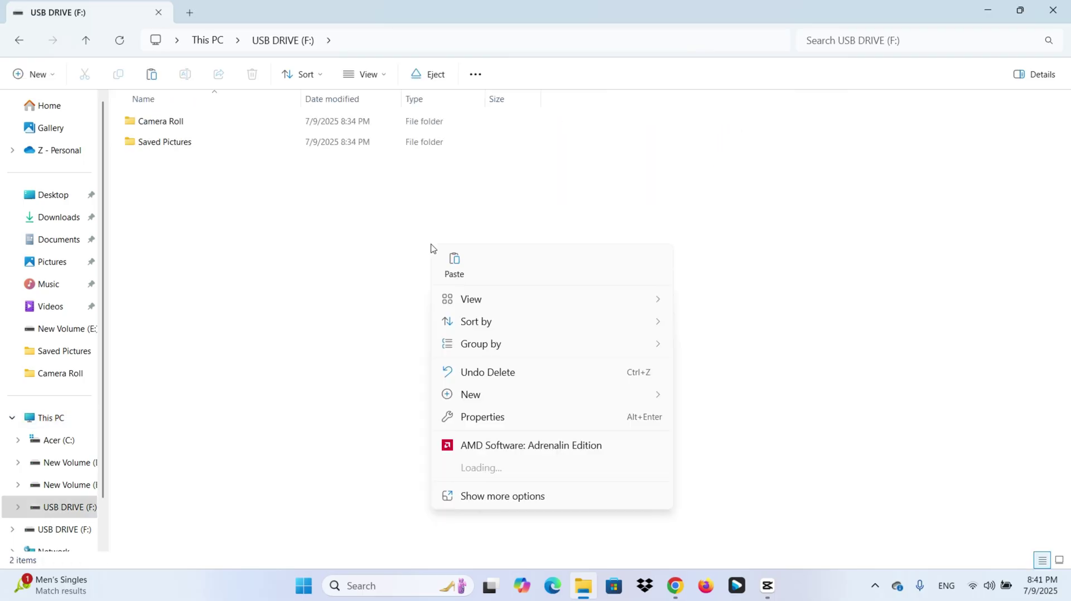
{"action": "left_click", "coordinate": [459, 269]}
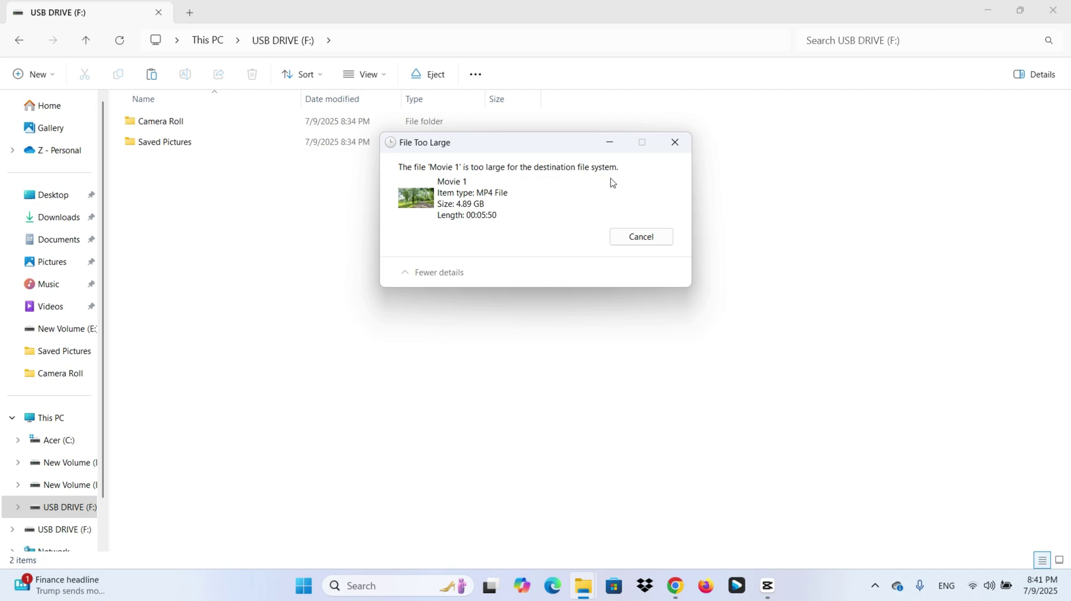
{"action": "left_click", "coordinate": [677, 143]}
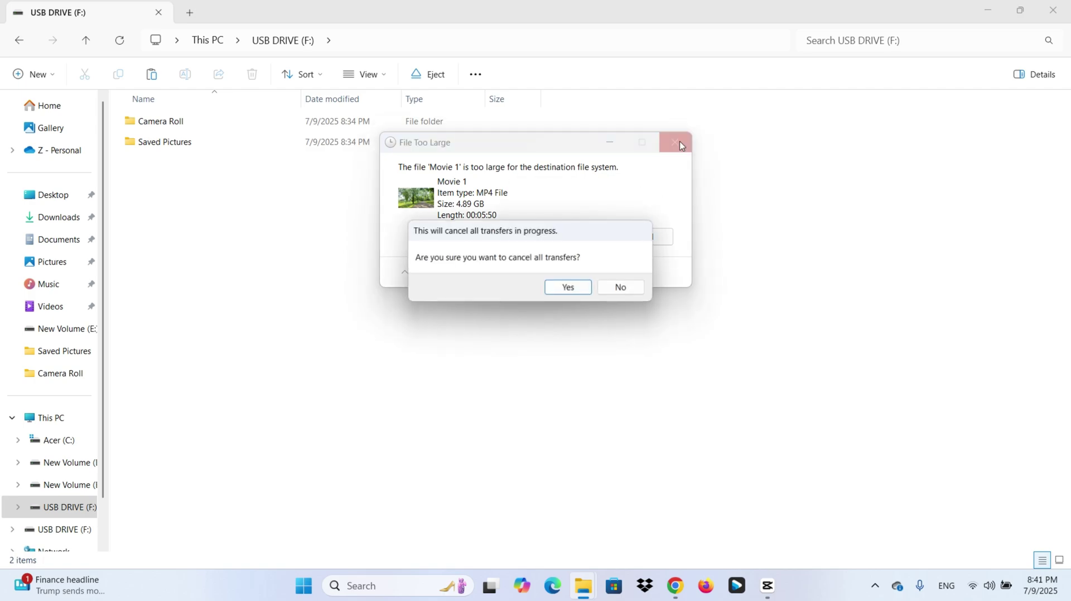
{"action": "left_click", "coordinate": [568, 287]}
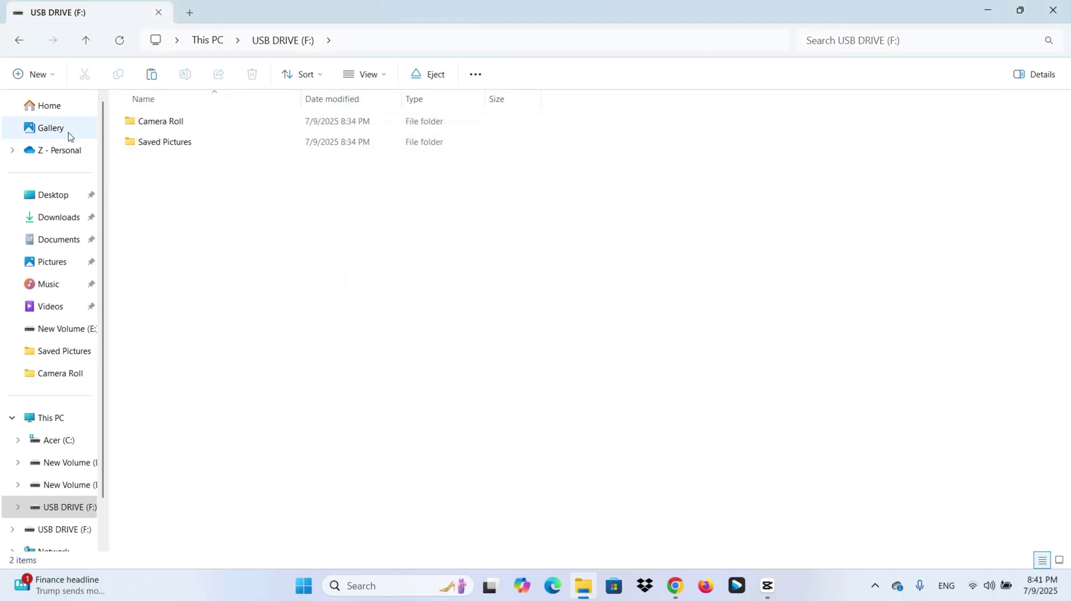
{"action": "left_click", "coordinate": [19, 40]}
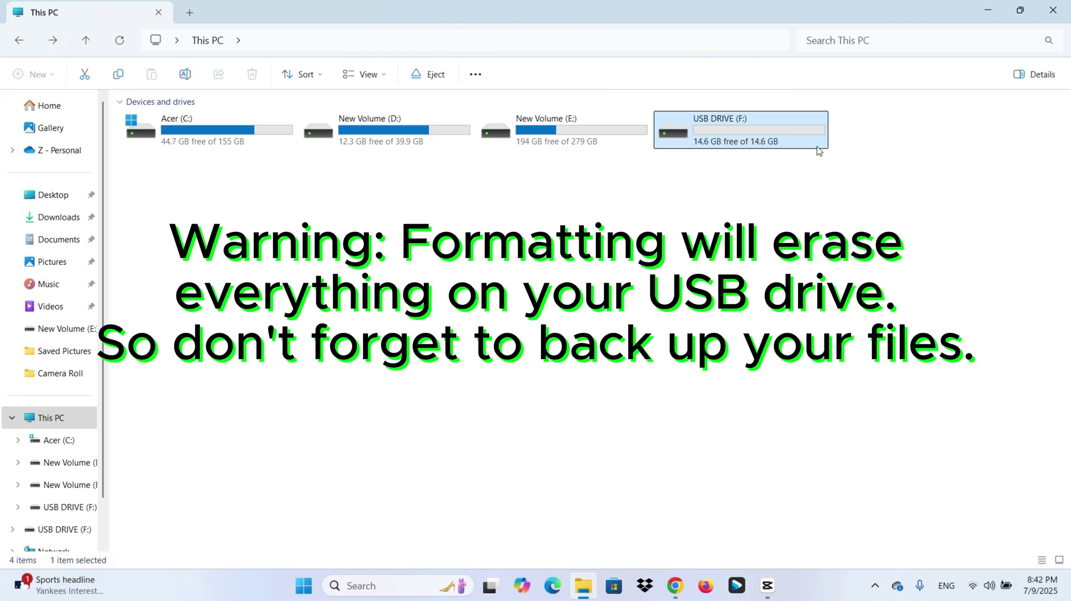
Open USB DRIVE (F:), and create a new folder named "USB Drive" on the desktop.
{"action": "double_click", "coordinate": [762, 128]}
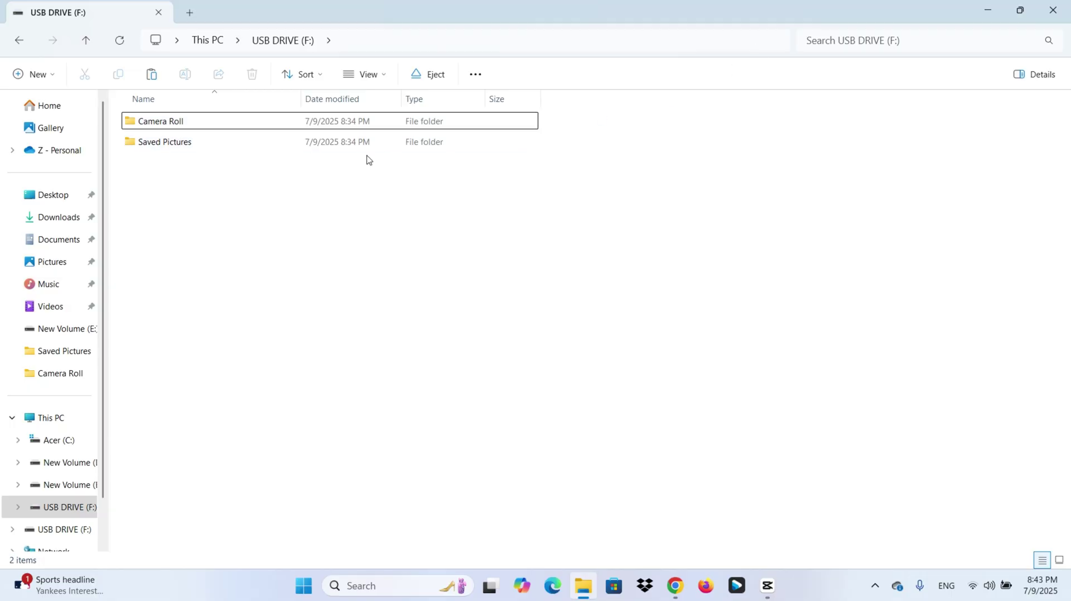
{"action": "double_click", "coordinate": [979, 9]}
{"action": "key", "text": "super+d"}
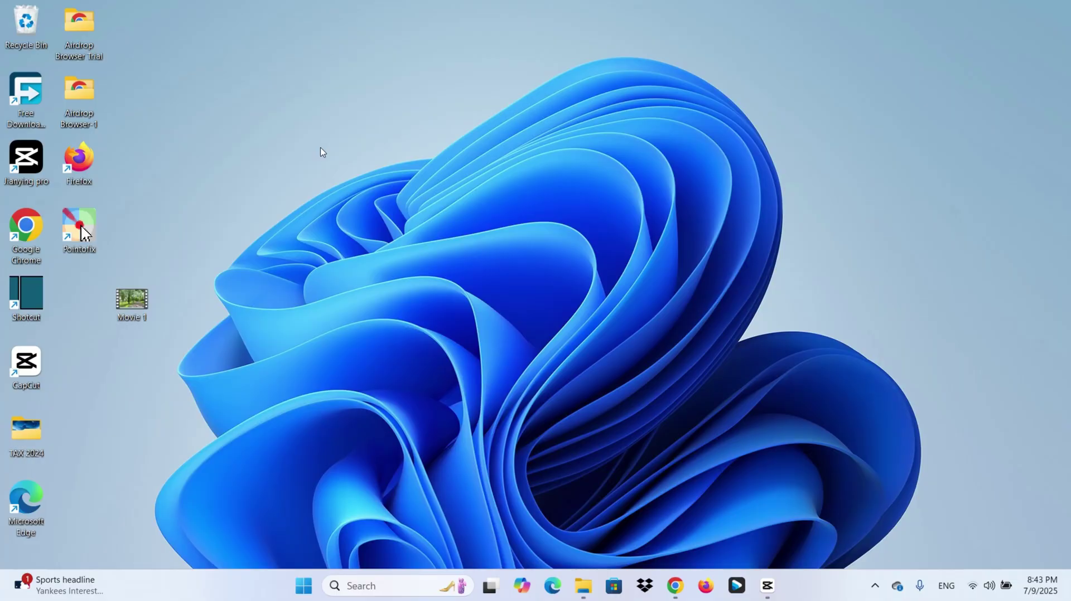
{"action": "right_click", "coordinate": [200, 165]}
{"action": "mouse_move", "coordinate": [255, 334]}
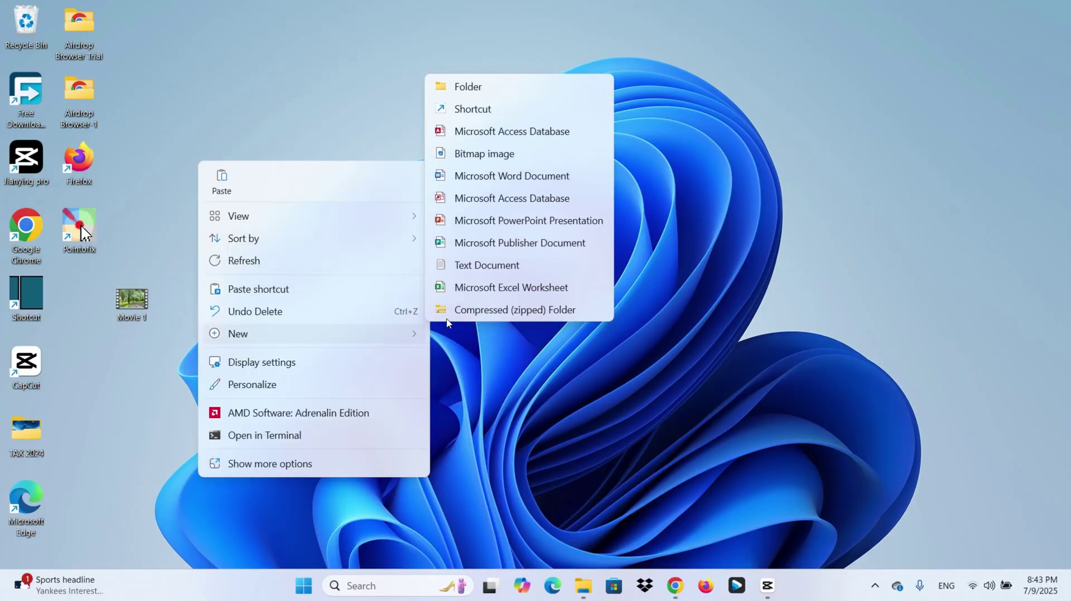
{"action": "left_click", "coordinate": [475, 89]}
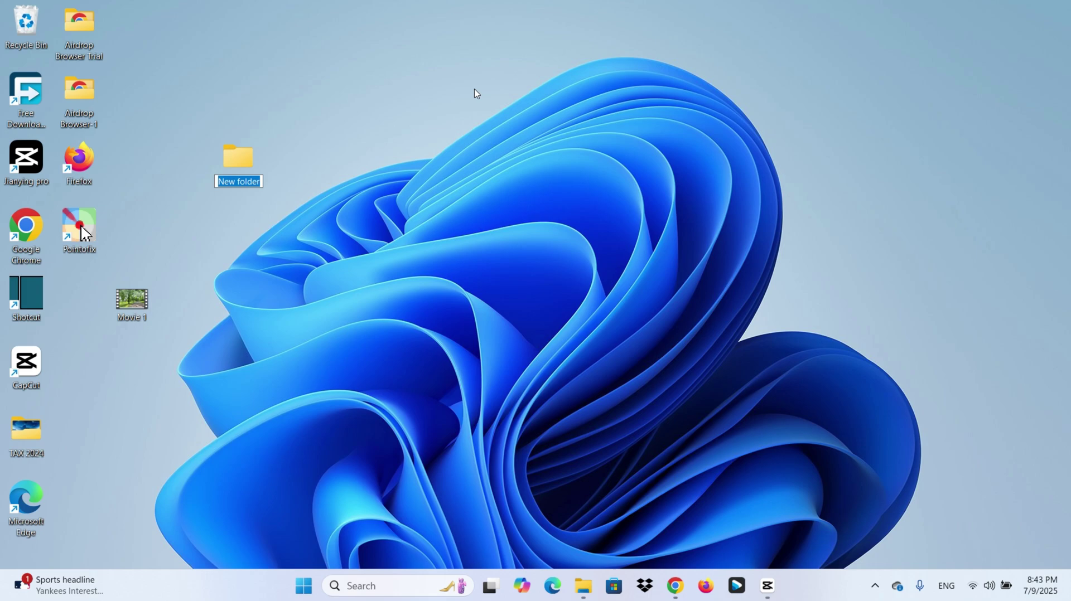
{"action": "key", "text": "Caps_Lock"}
{"action": "type", "text": "USB"}
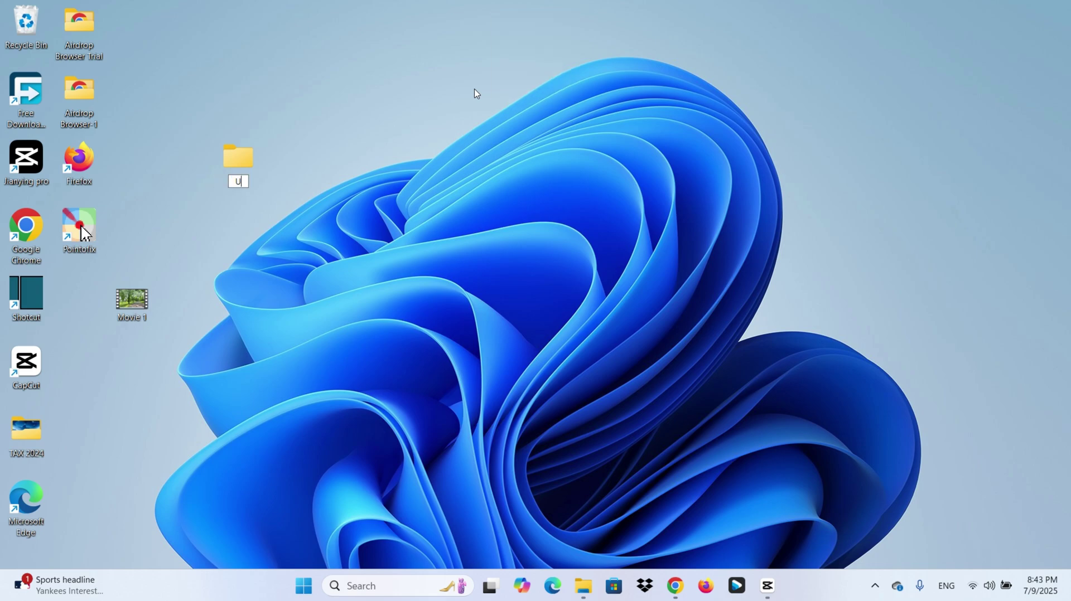
{"action": "key", "text": "Caps_Lock"}
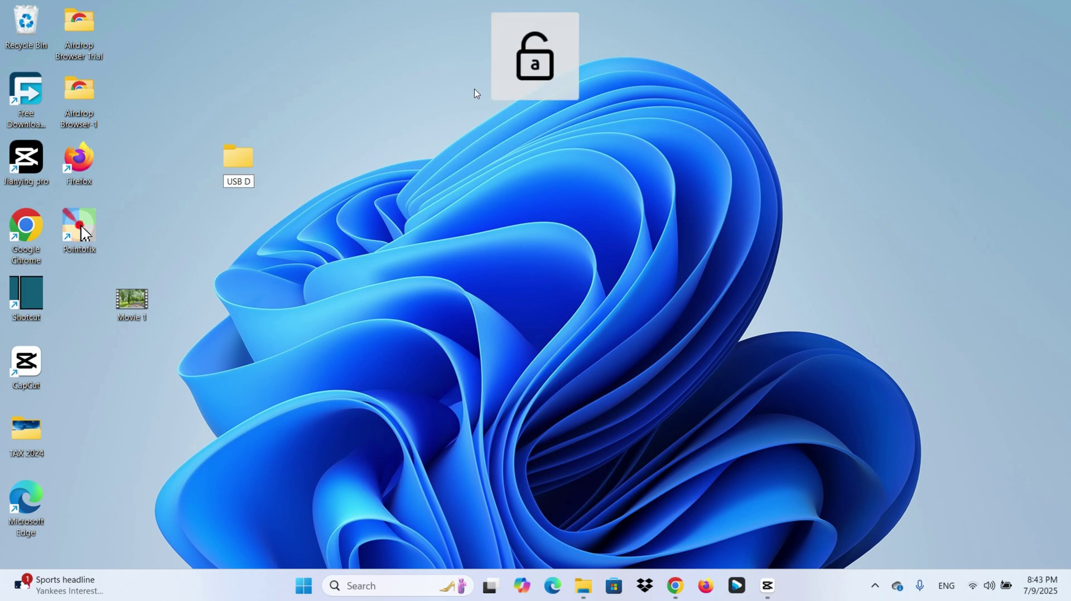
{"action": "type", "text": "Drive"}
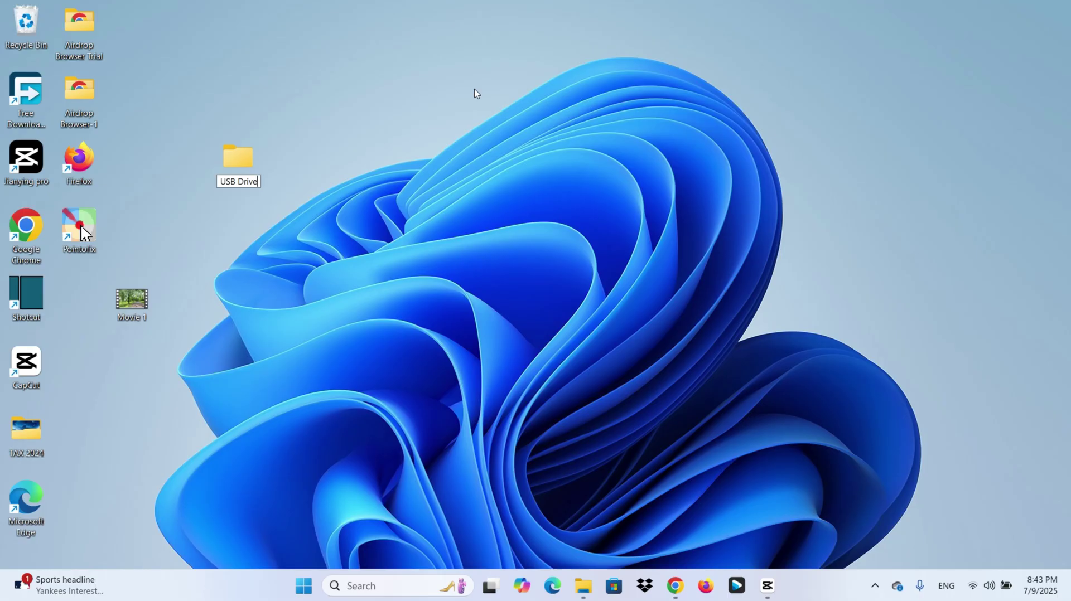
{"action": "key", "text": "Return"}
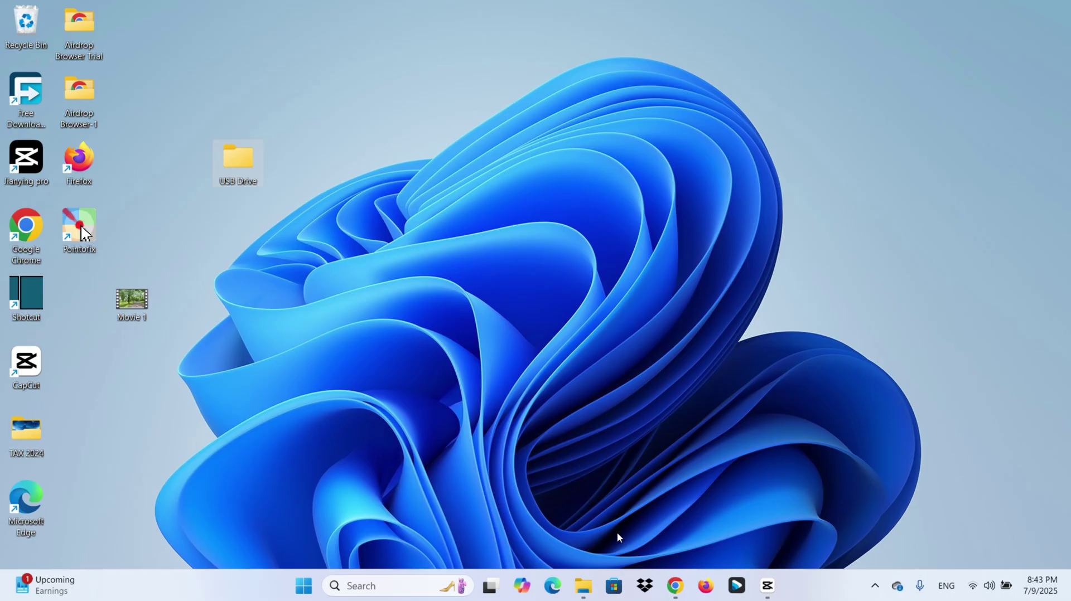
Back up the Camera Roll and Saved Pictures folders from USB DRIVE (F:) by copying them into the desktop folder USB Drive.
{"action": "left_click", "coordinate": [583, 586]}
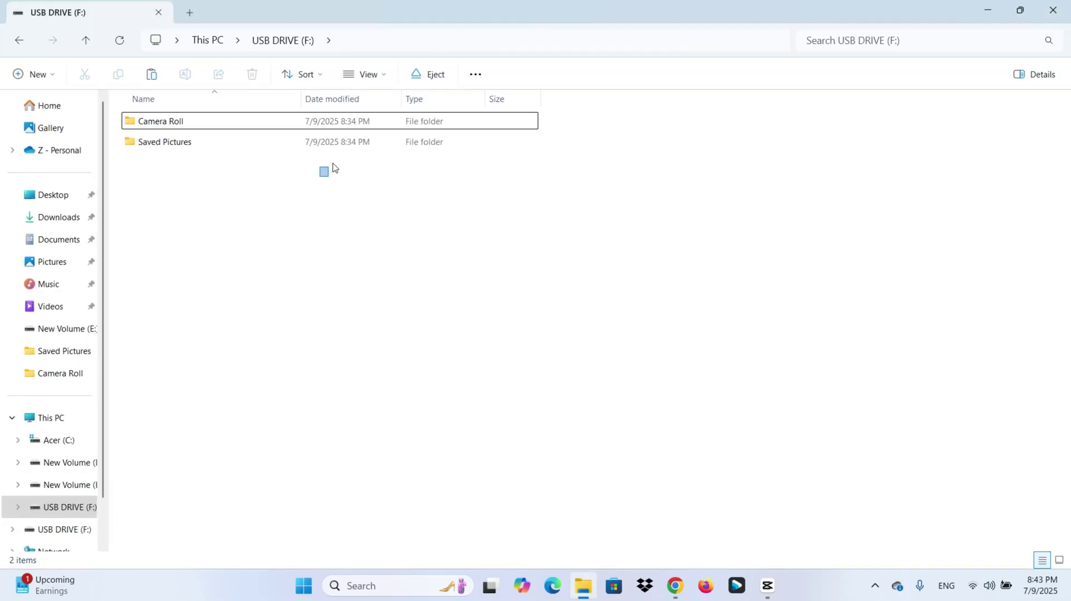
{"action": "left_click_drag", "start_coordinate": [335, 168], "coordinate": [392, 120]}
{"action": "right_click", "coordinate": [393, 119]}
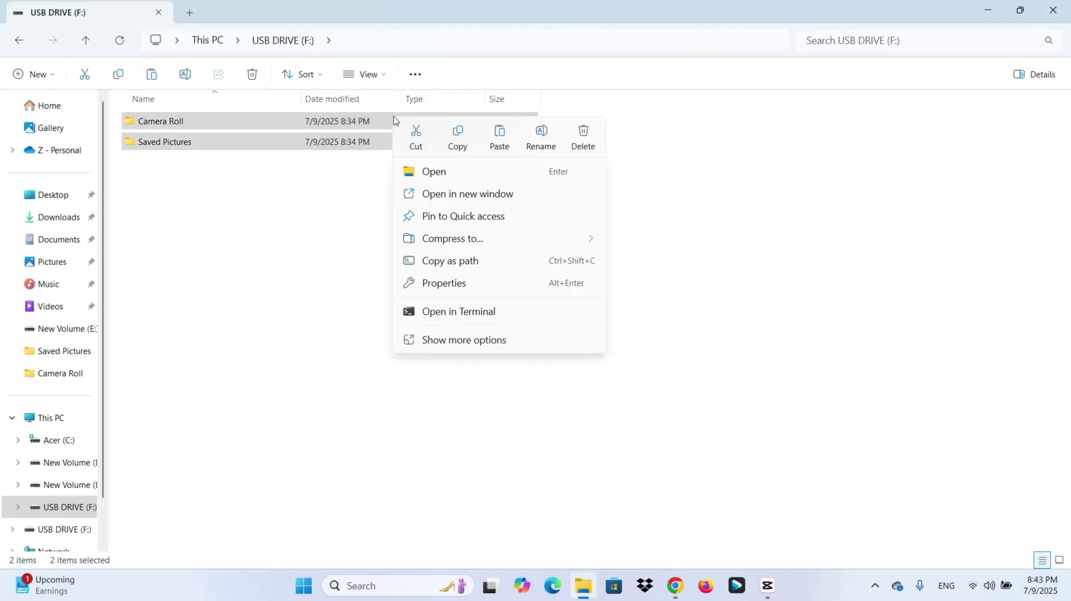
{"action": "left_click", "coordinate": [456, 141]}
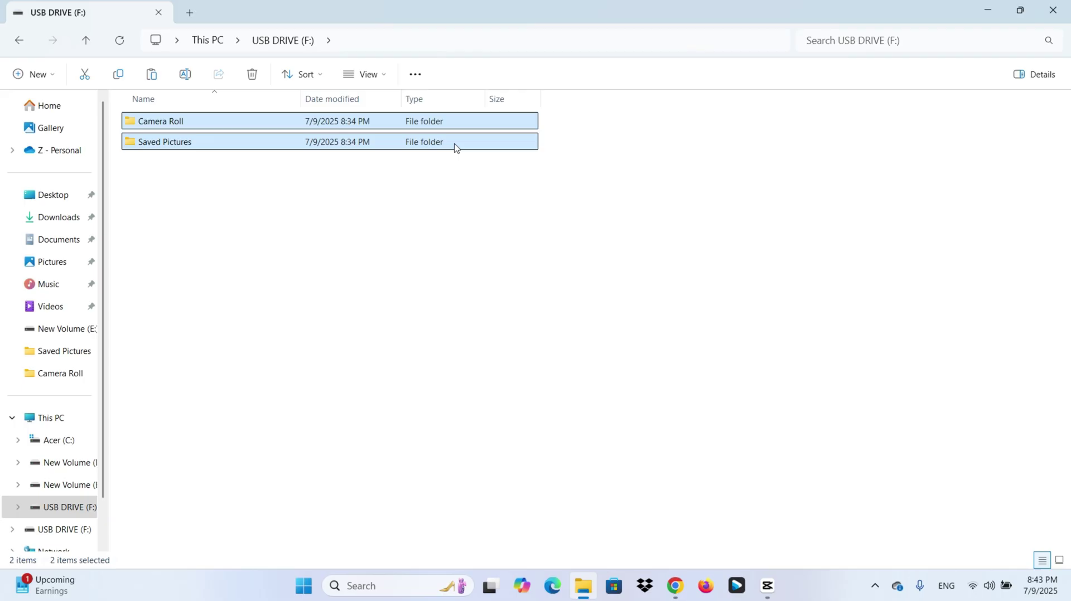
{"action": "left_click", "coordinate": [1043, 11]}
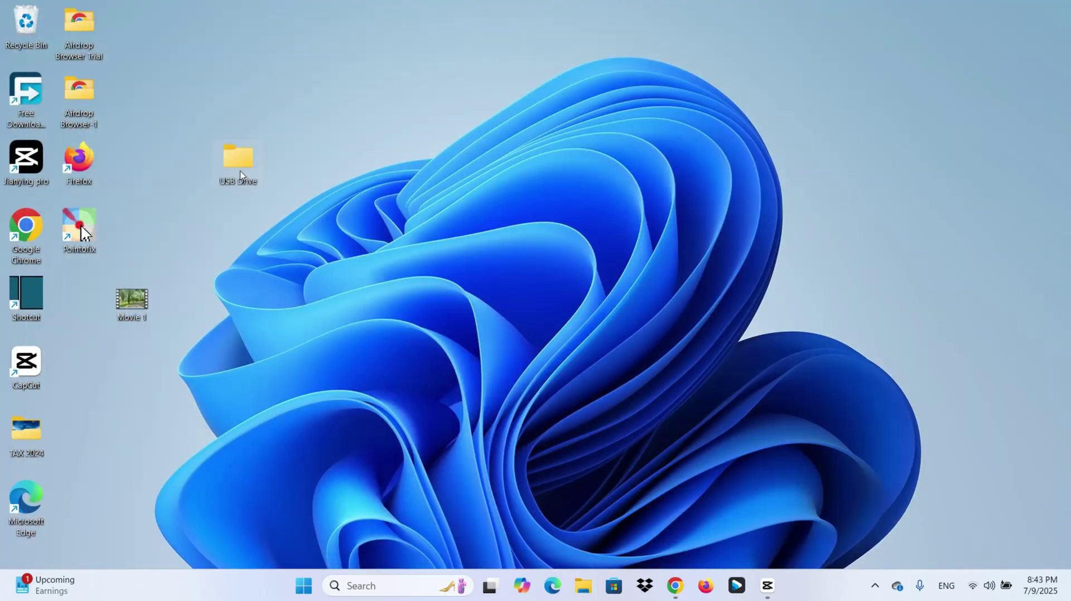
{"action": "double_click", "coordinate": [240, 176]}
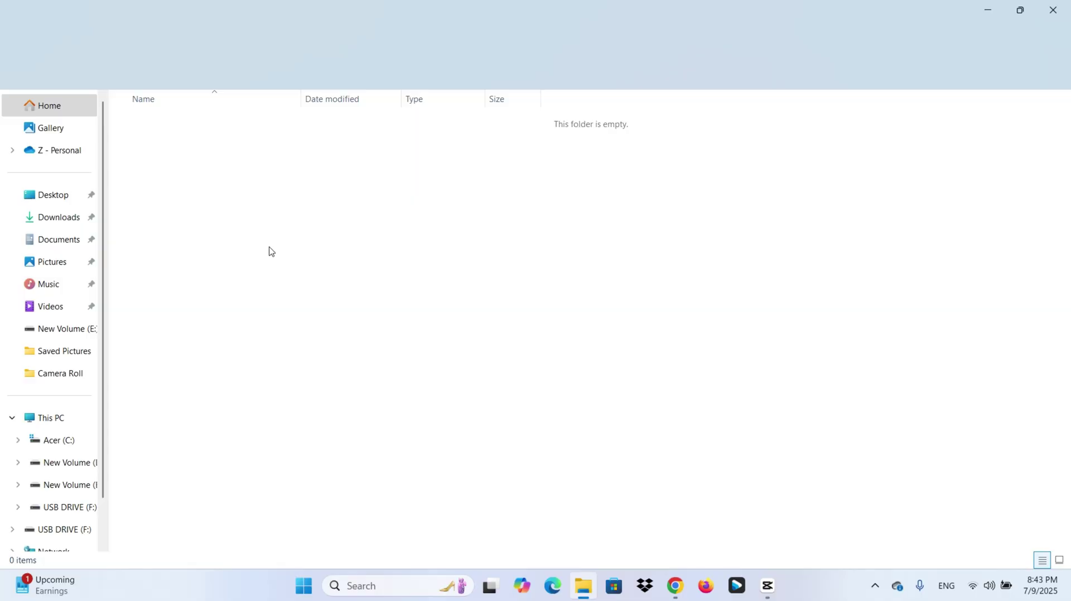
{"action": "right_click", "coordinate": [270, 251]}
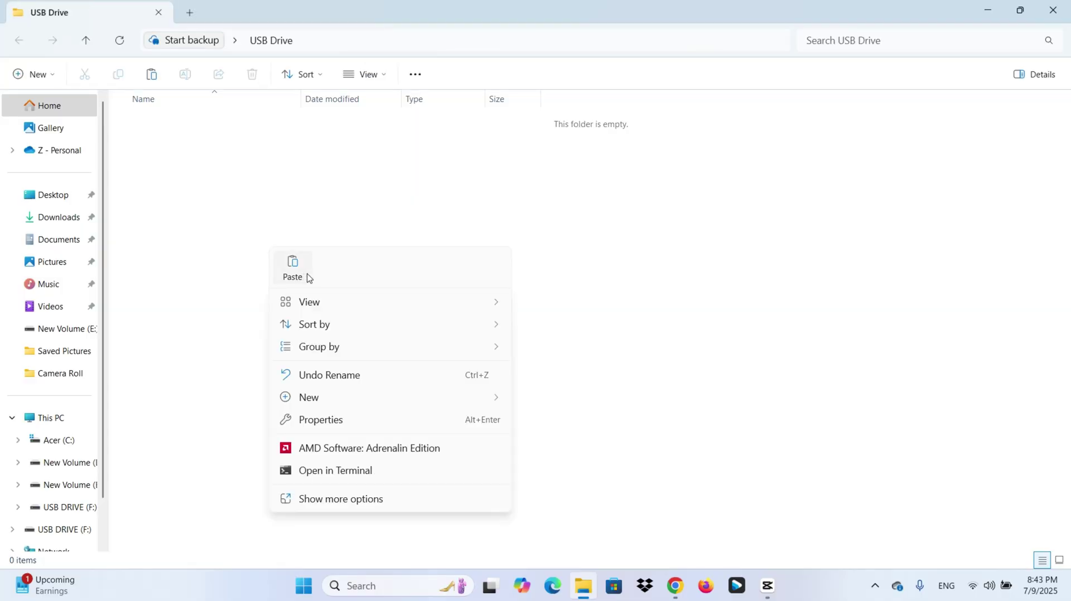
{"action": "left_click", "coordinate": [293, 268]}
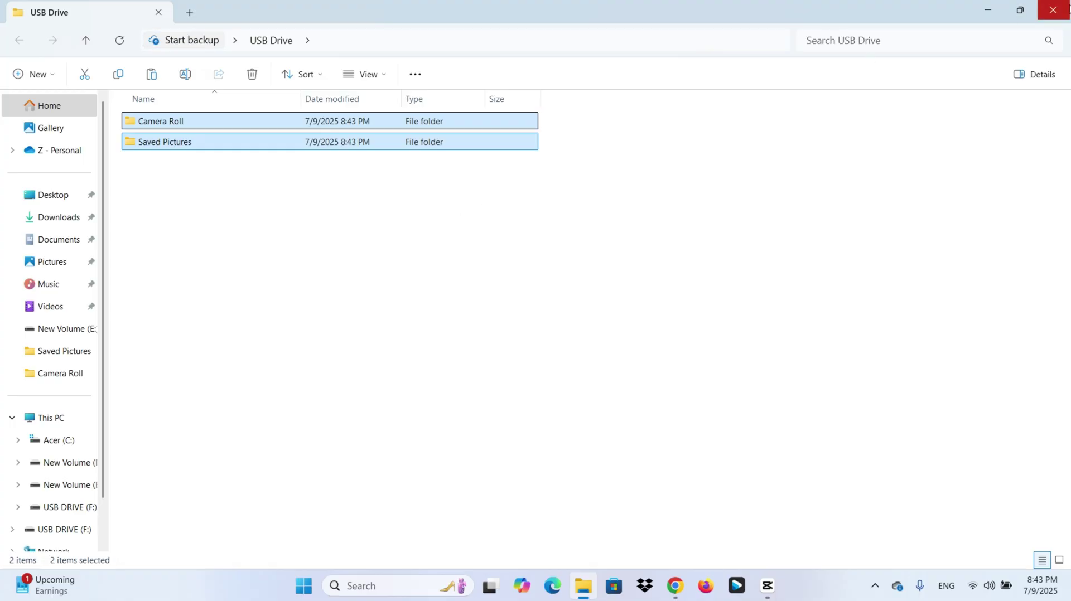
{"action": "left_click", "coordinate": [1065, 12]}
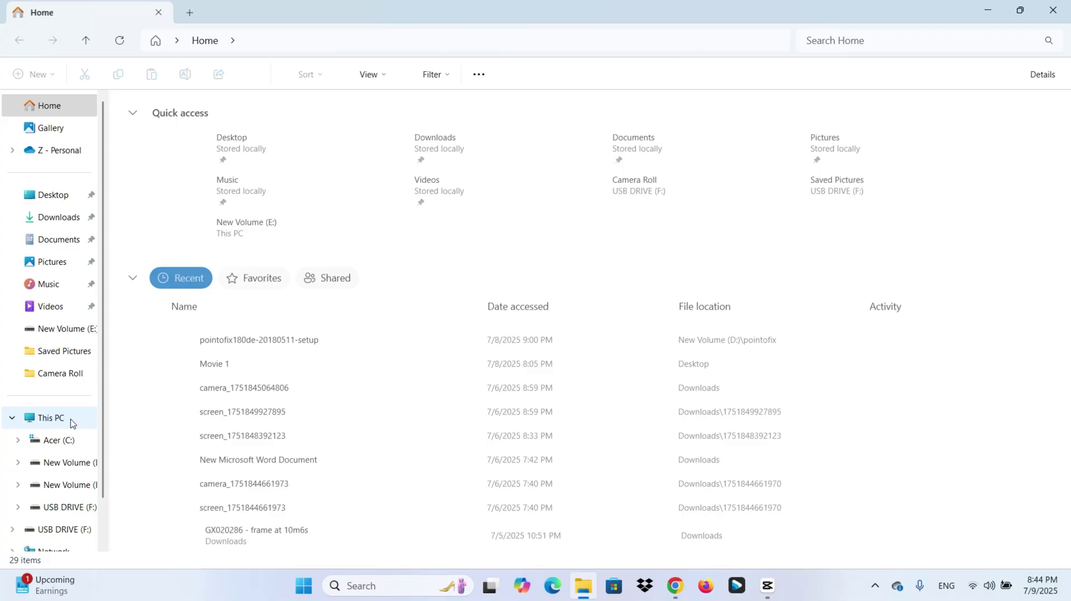
Open the Format dialog for USB DRIVE (F:) from This PC.
{"action": "left_click", "coordinate": [67, 422]}
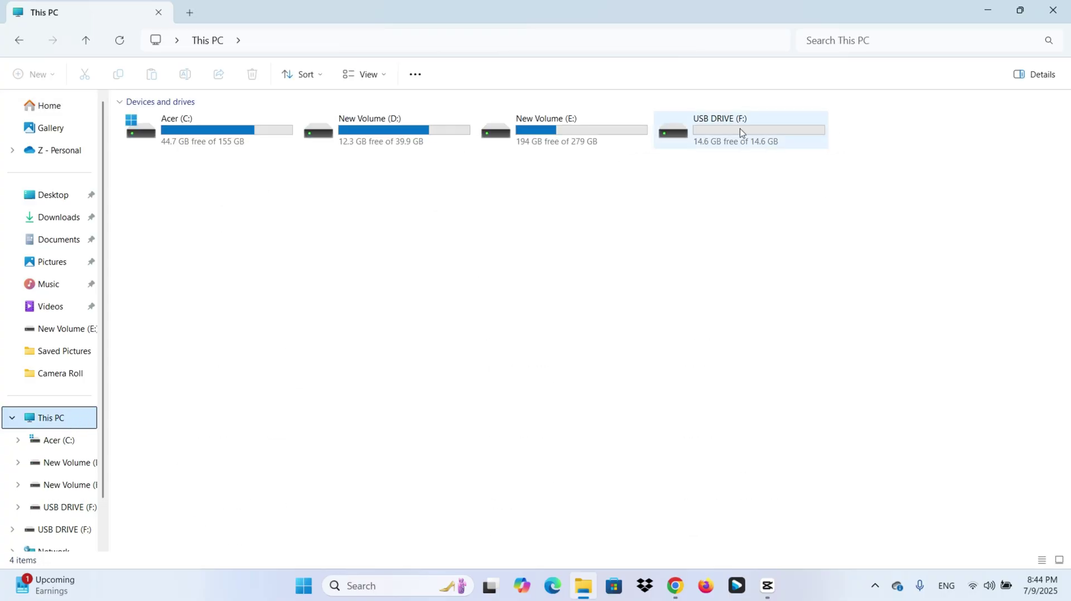
{"action": "mouse_move", "coordinate": [767, 136]}
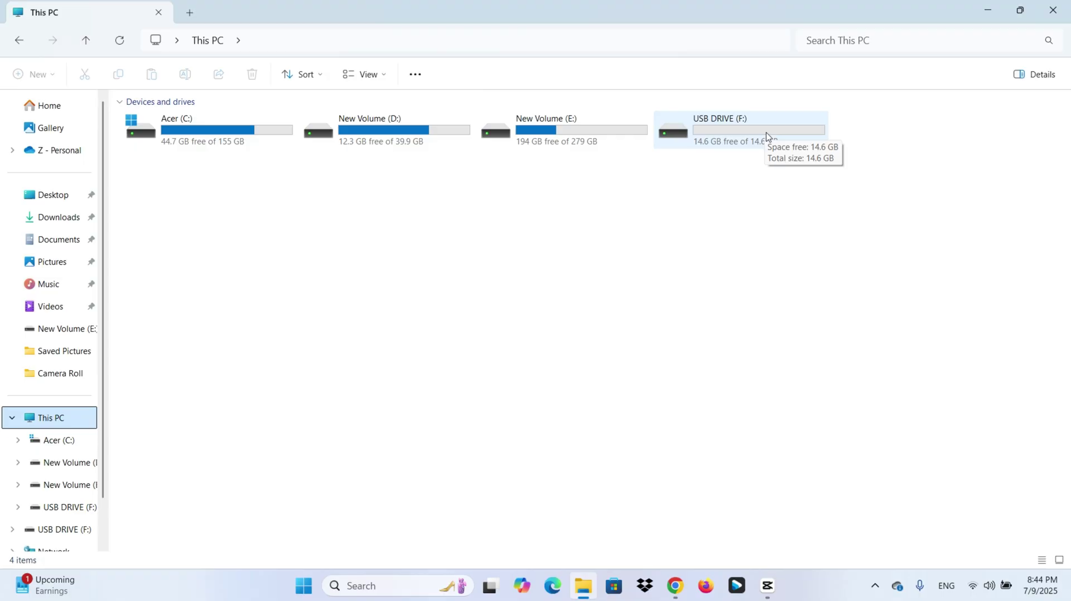
{"action": "left_click", "coordinate": [779, 138]}
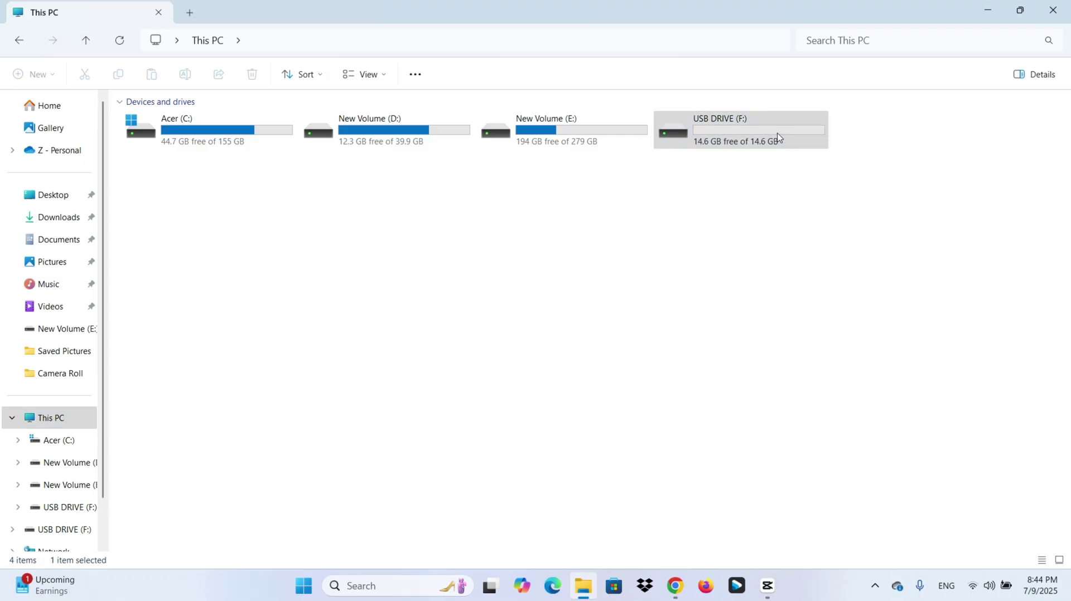
{"action": "right_click", "coordinate": [779, 138]}
{"action": "left_click", "coordinate": [831, 257]}
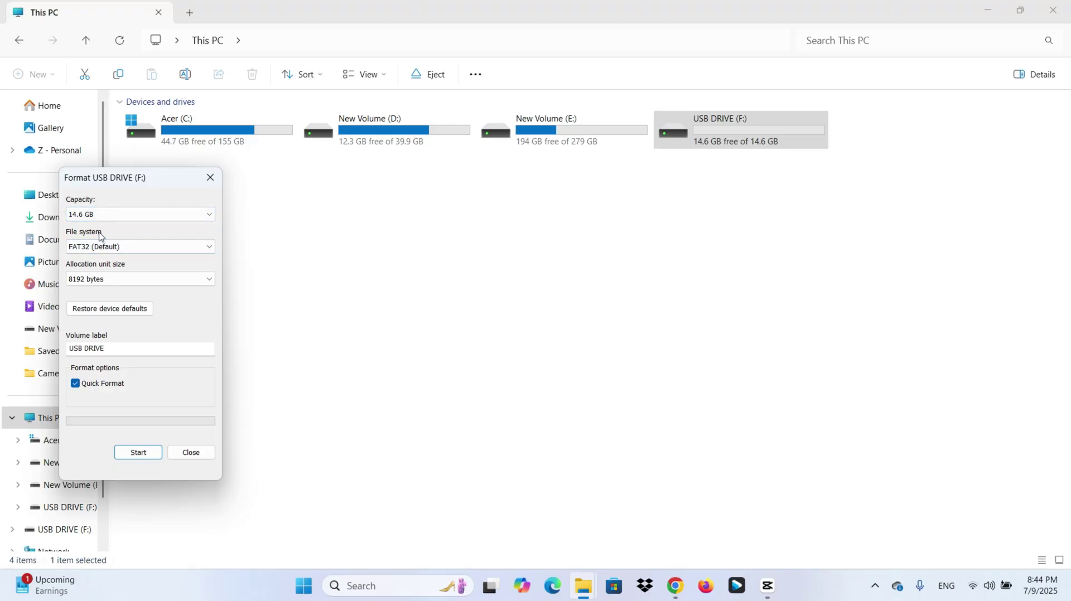
Quick-format USB DRIVE (F:) with the exFAT file system and an allocation unit size of 32 kilobytes.
{"action": "left_click", "coordinate": [132, 249]}
{"action": "left_click", "coordinate": [123, 277]}
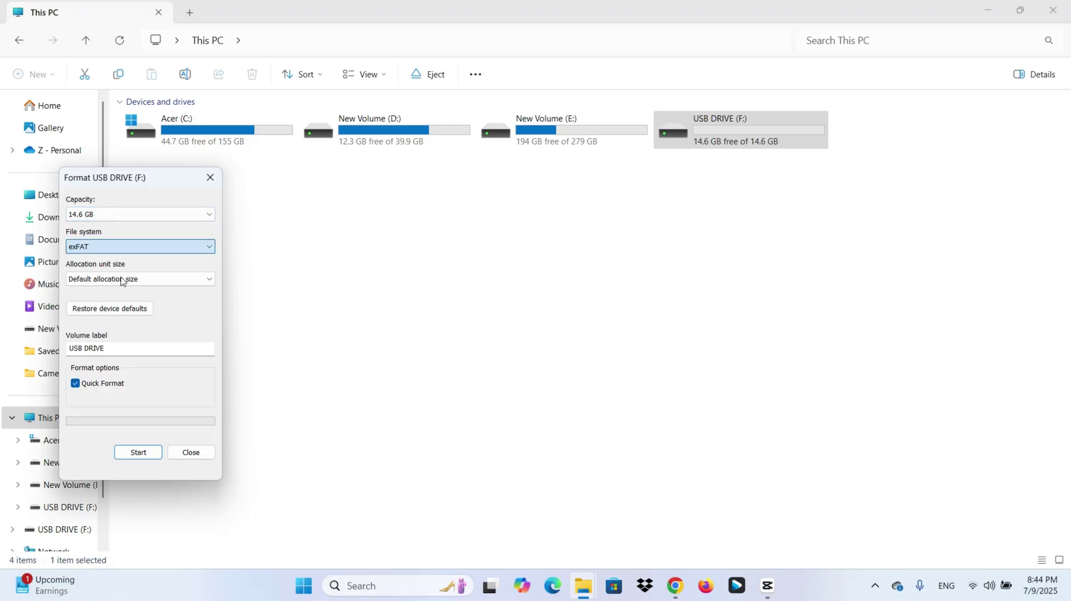
{"action": "left_click", "coordinate": [122, 281]}
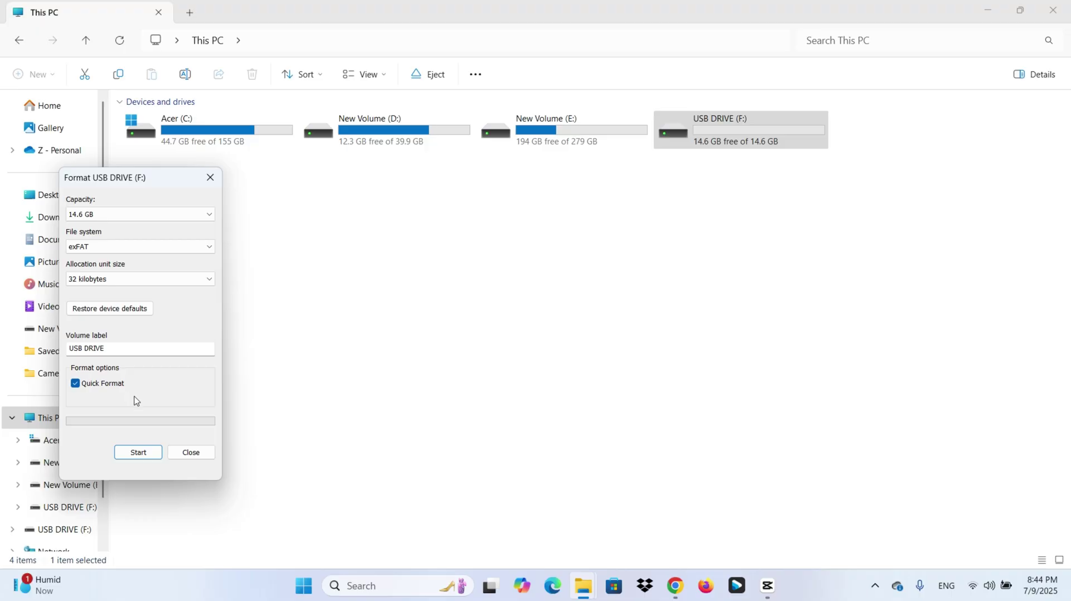
{"action": "left_click", "coordinate": [141, 454]}
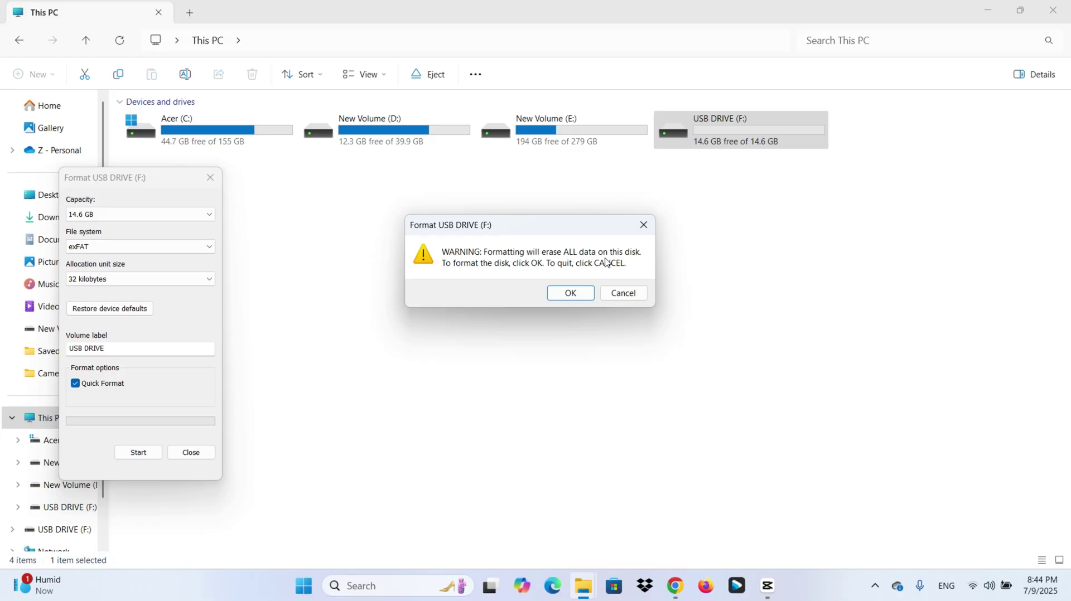
{"action": "left_click", "coordinate": [571, 295]}
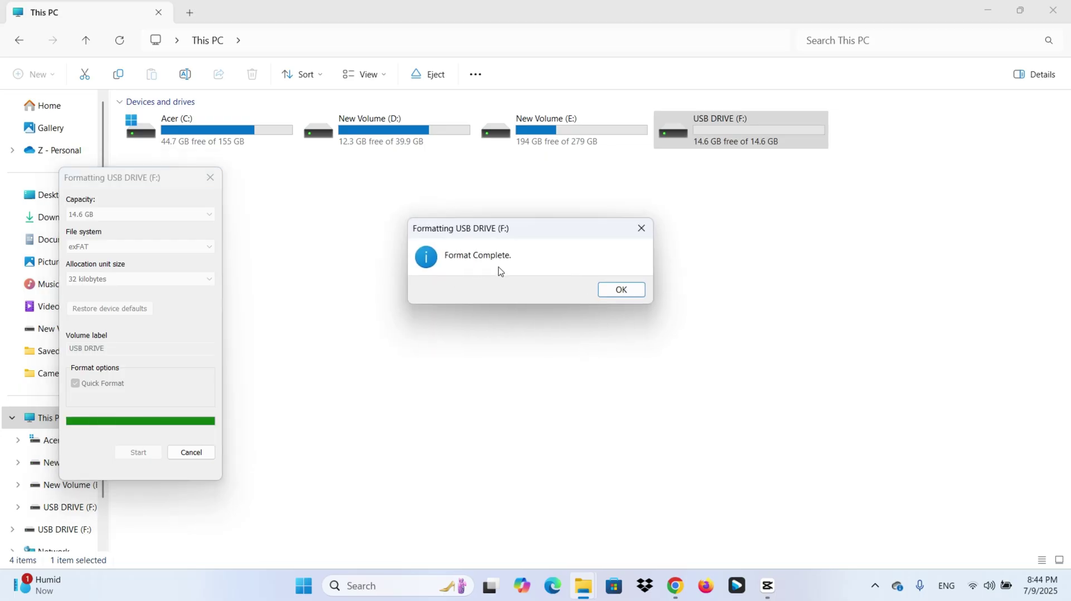
Dismiss the format completion notice, close the Format dialog for USB DRIVE (F:), and minimize File Explorer to show the desktop.
{"action": "left_click", "coordinate": [629, 291]}
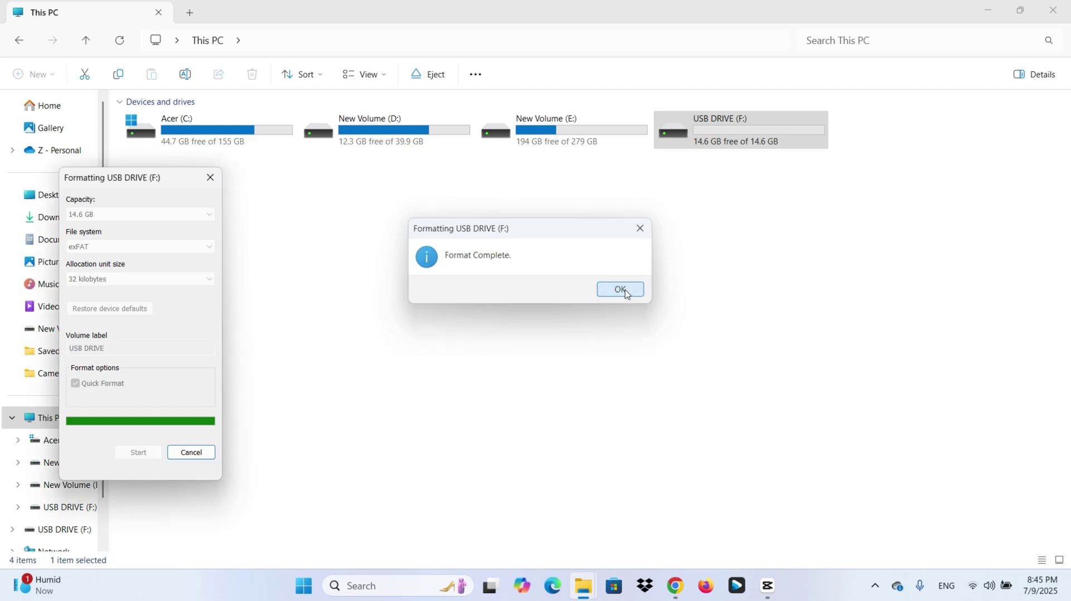
{"action": "left_click", "coordinate": [209, 177]}
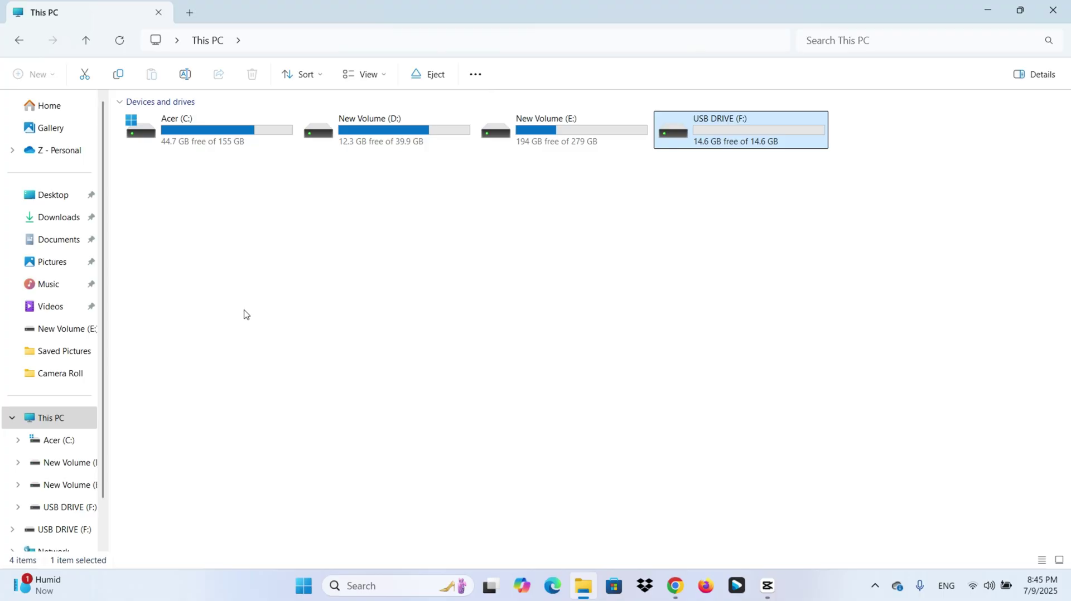
{"action": "left_click", "coordinate": [990, 8]}
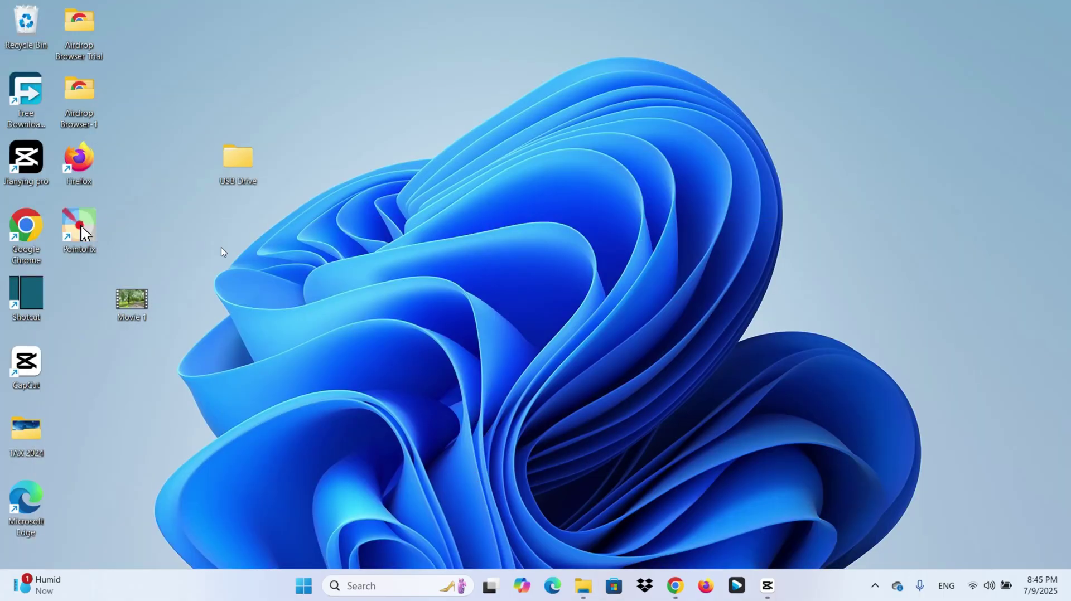
Check the file size of Movie 1 on the desktop in its Properties, and close the dialog.
{"action": "right_click", "coordinate": [138, 302]}
{"action": "left_click", "coordinate": [196, 420]}
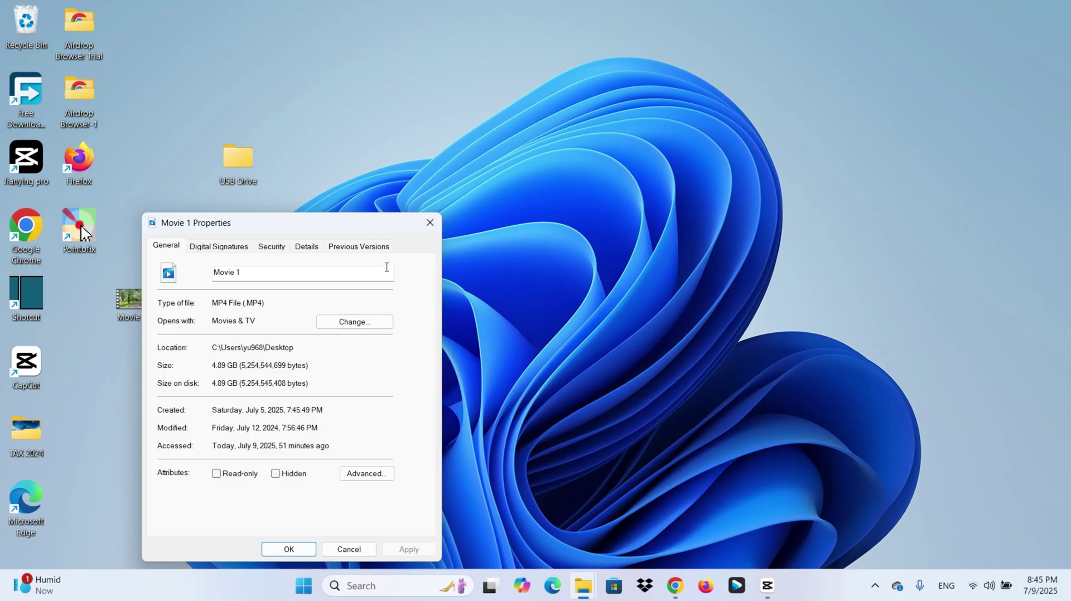
{"action": "left_click", "coordinate": [438, 225]}
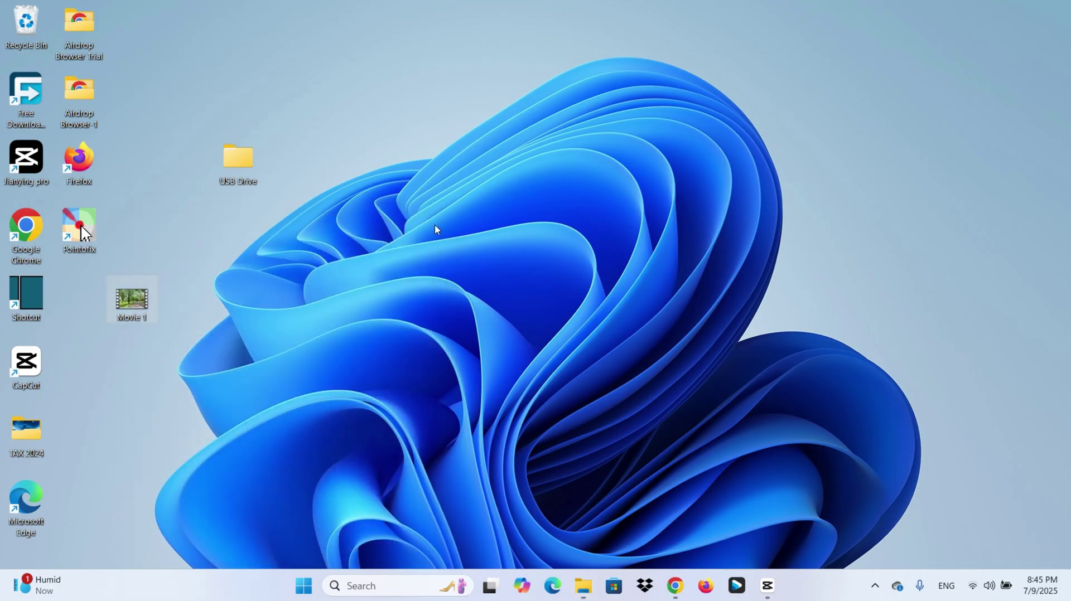
Copy the Movie 1 file from the desktop into the root of USB DRIVE (F:).
{"action": "right_click", "coordinate": [135, 313]}
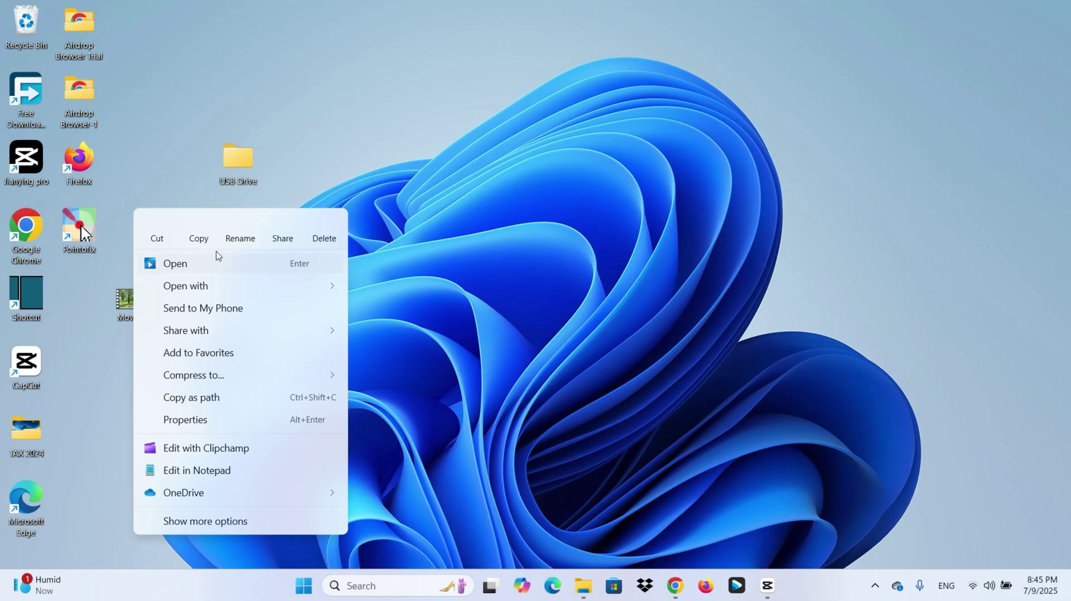
{"action": "left_click", "coordinate": [199, 228]}
{"action": "left_click", "coordinate": [584, 586]}
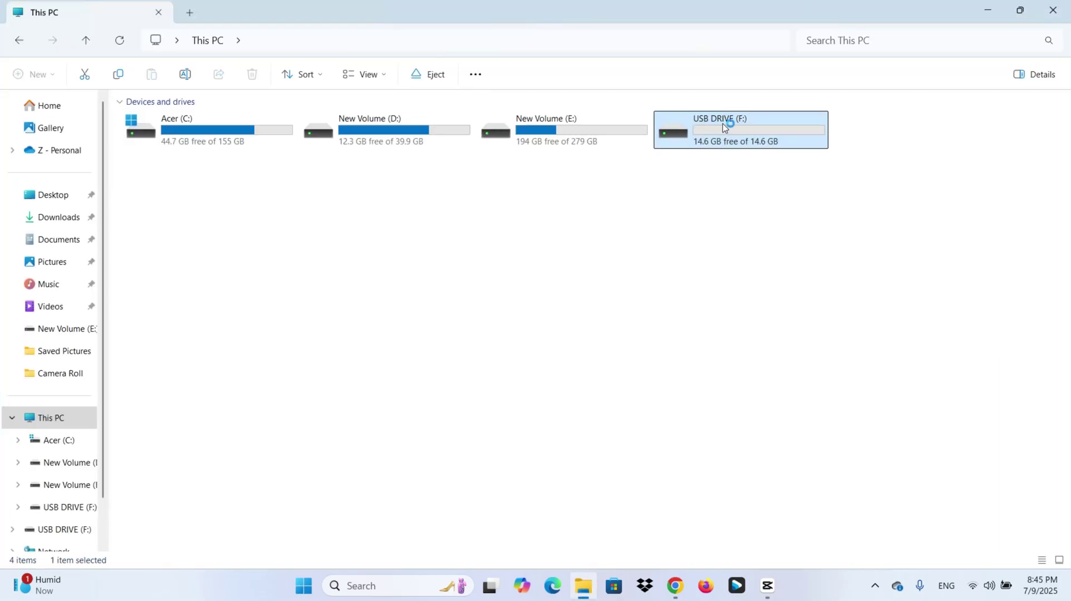
{"action": "double_click", "coordinate": [724, 128]}
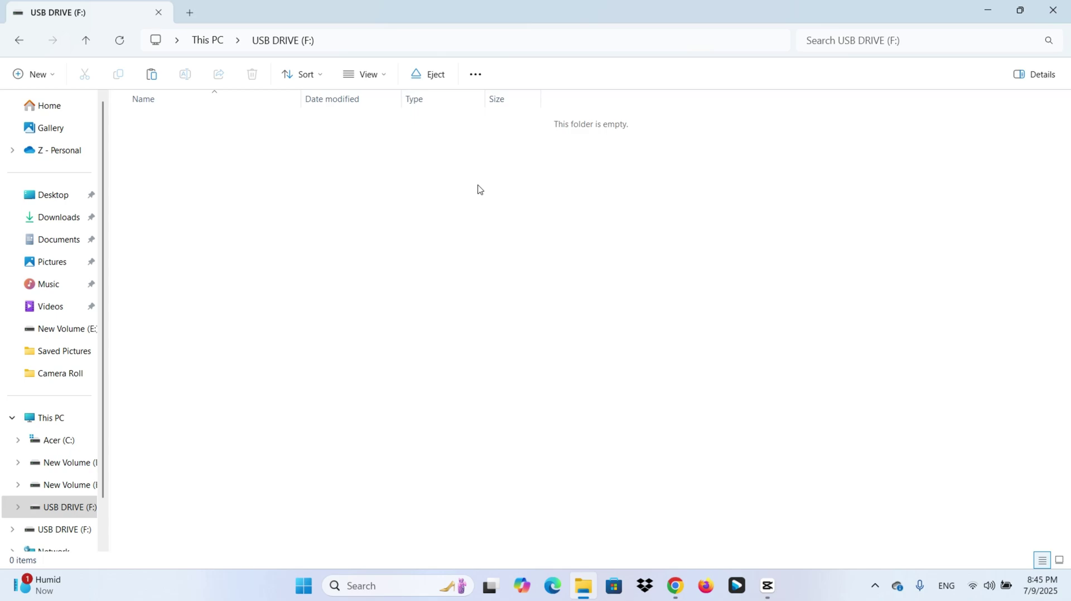
{"action": "right_click", "coordinate": [478, 190]}
{"action": "left_click", "coordinate": [501, 205]}
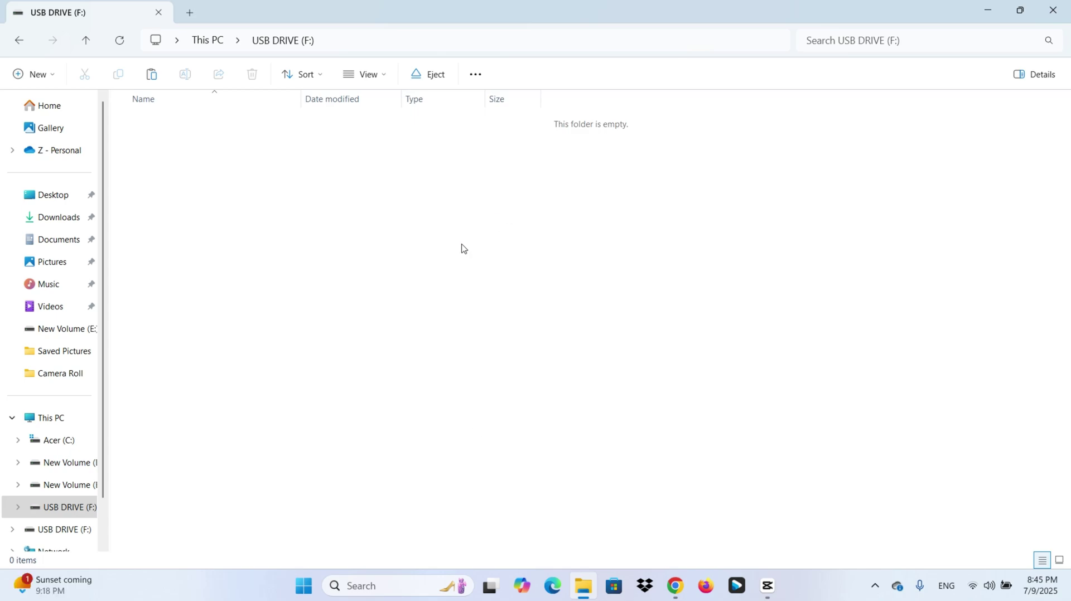